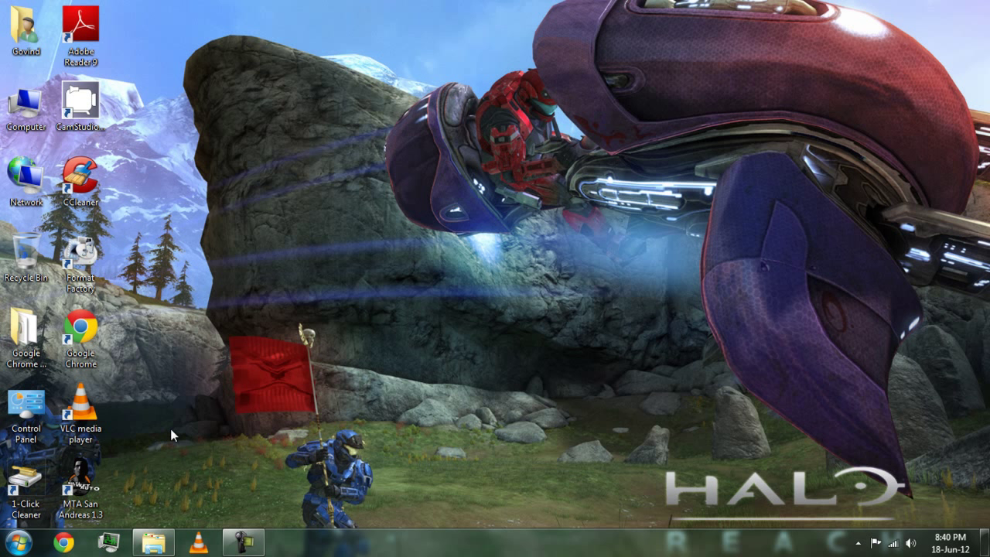
Open the MTA San Andreas shortcut's file location in a maximized Explorer window
{"action": "right_click", "coordinate": [99, 467]}
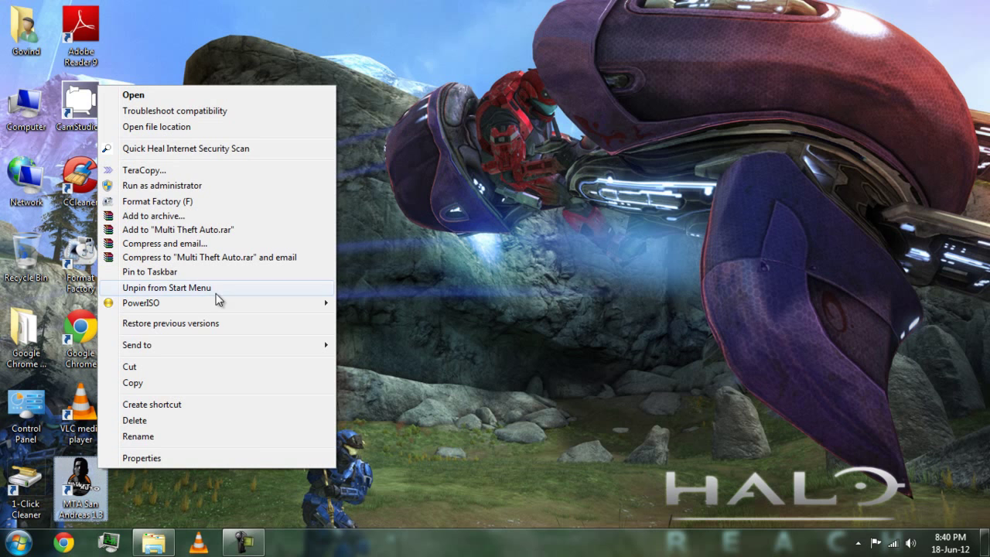
{"action": "left_click", "coordinate": [159, 127]}
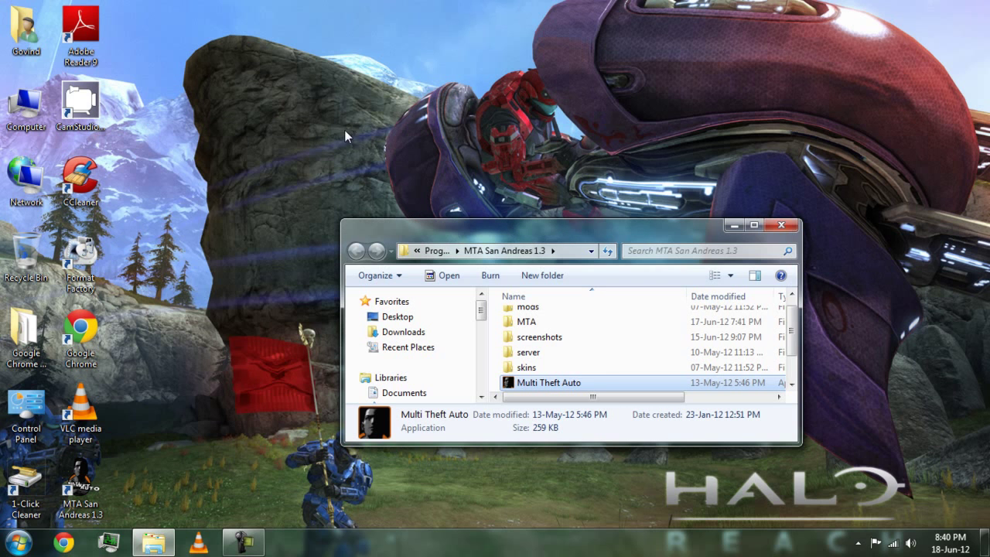
{"action": "double_click", "coordinate": [597, 232]}
{"action": "left_click", "coordinate": [447, 27]}
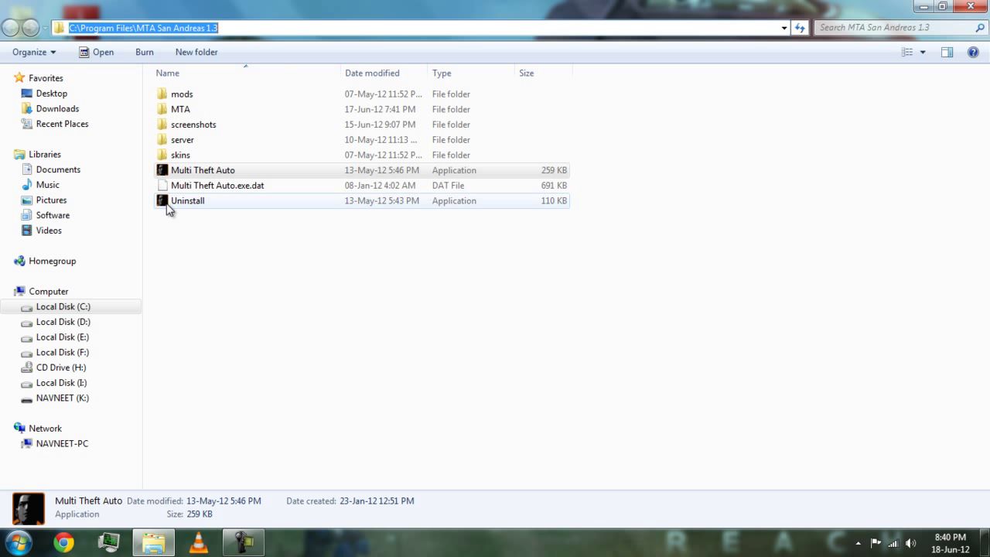
{"action": "left_click", "coordinate": [245, 244]}
Go into server > mods > deathmatch and select the mtaserver config file
{"action": "double_click", "coordinate": [212, 139]}
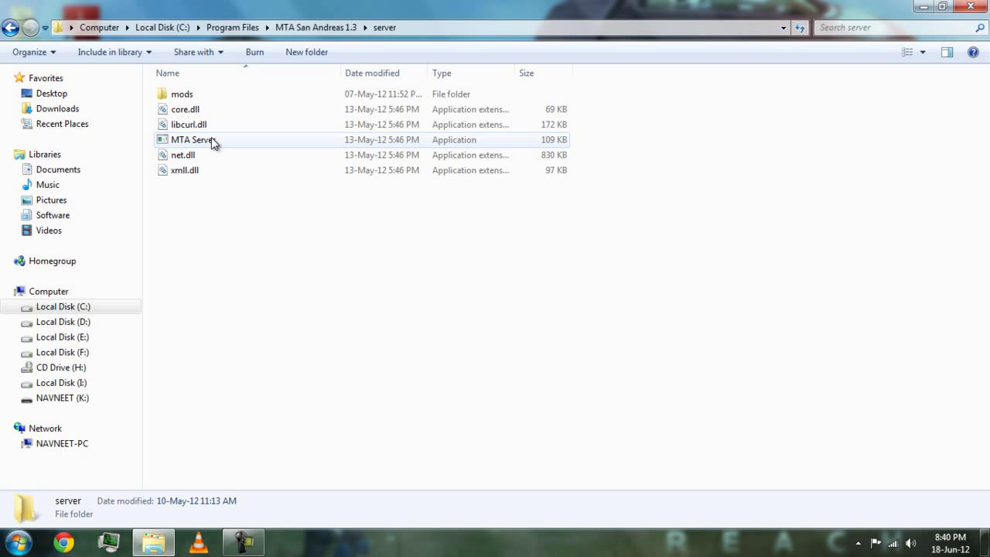
{"action": "left_click", "coordinate": [202, 95]}
{"action": "double_click", "coordinate": [201, 99]}
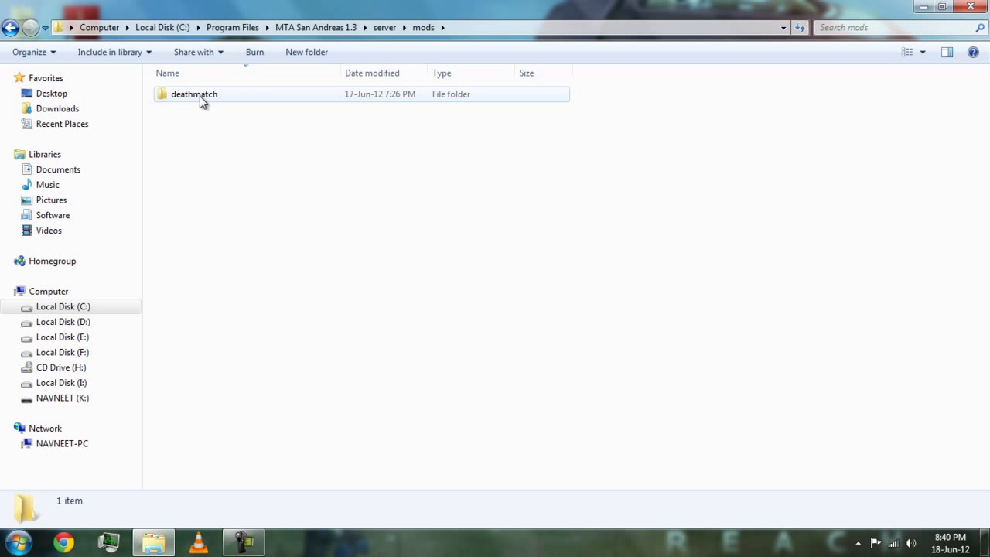
{"action": "double_click", "coordinate": [199, 96]}
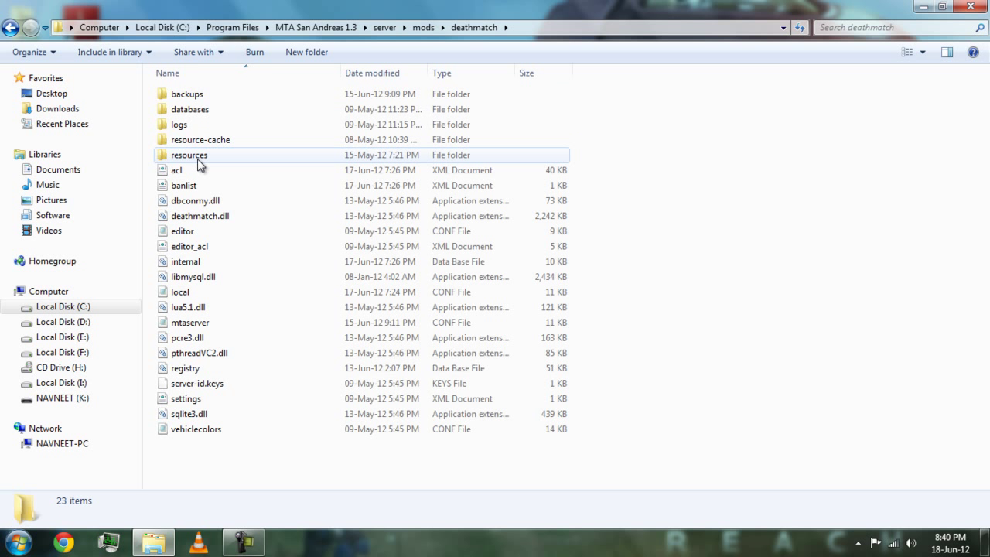
{"action": "left_click", "coordinate": [379, 325]}
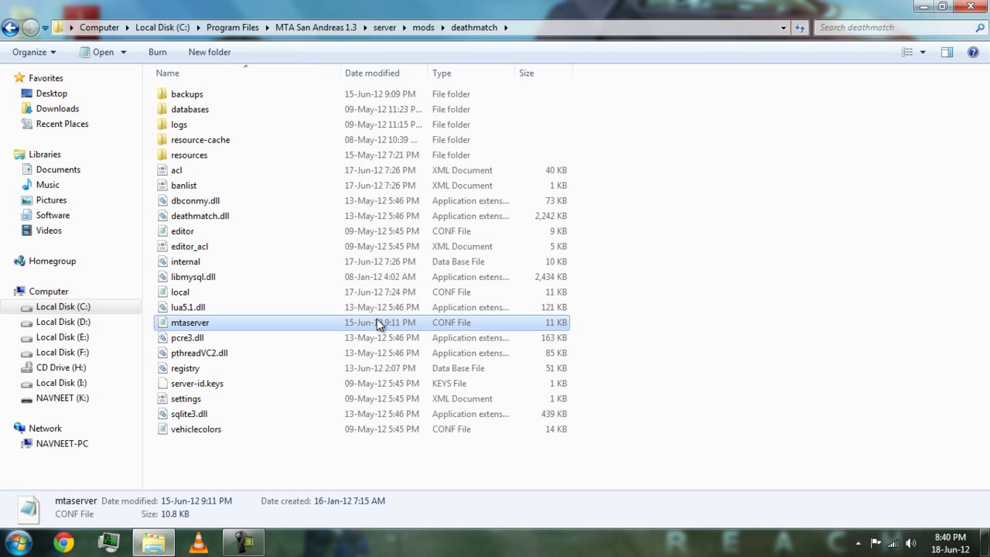
Open mtaserver.conf with Notepad and maximize the Notepad window
{"action": "right_click", "coordinate": [379, 325]}
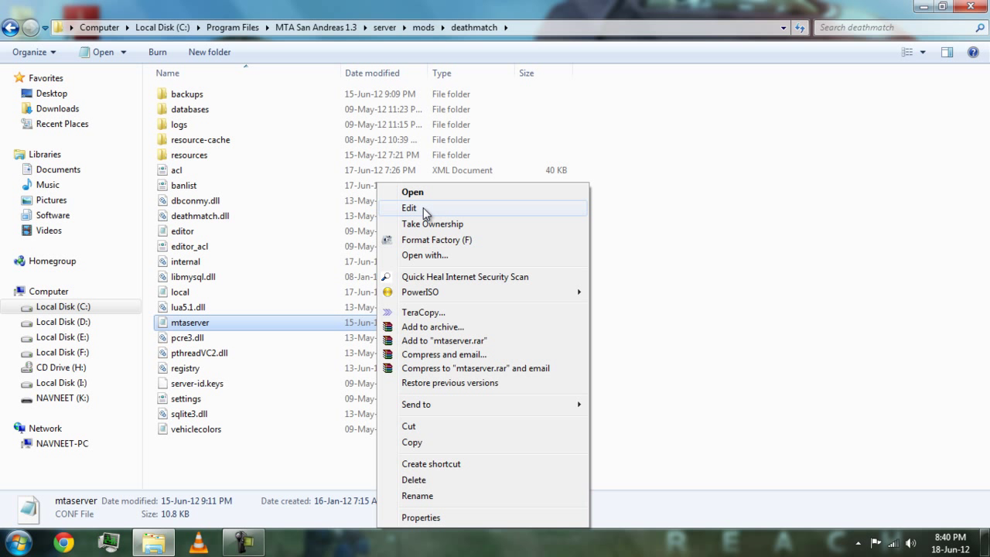
{"action": "left_click", "coordinate": [421, 255]}
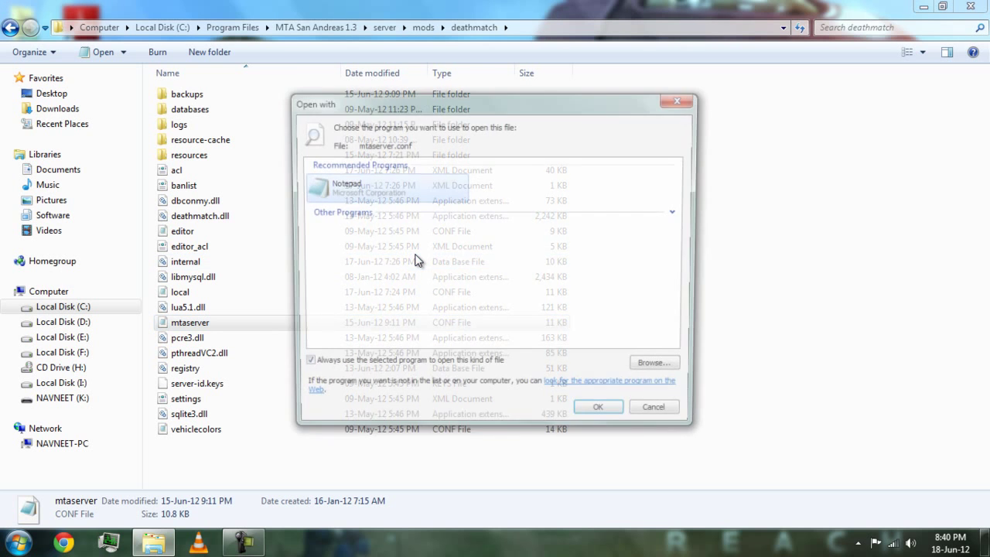
{"action": "left_click", "coordinate": [598, 407]}
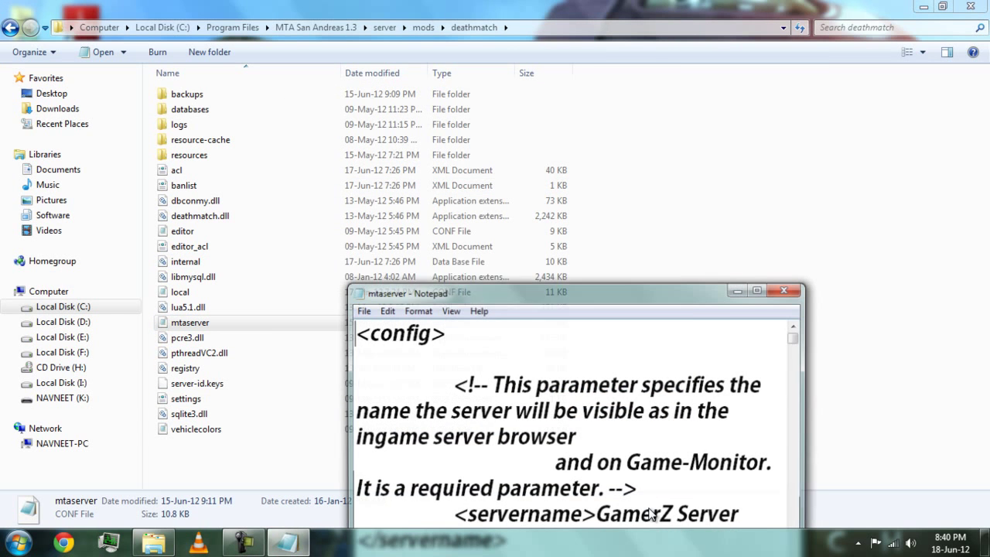
{"action": "double_click", "coordinate": [527, 290]}
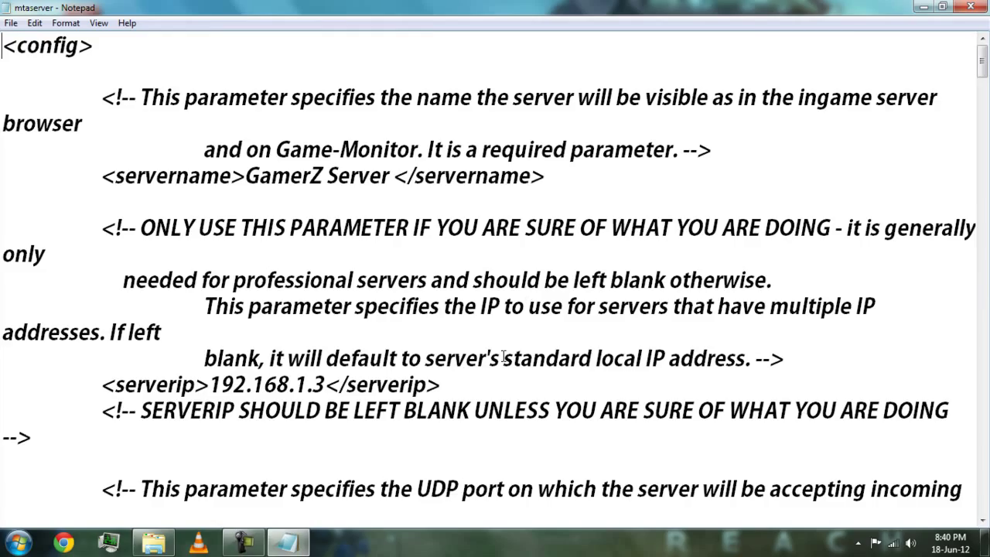
{"action": "key", "text": "ctrl+a"}
{"action": "scroll", "coordinate": [534, 317], "scroll_direction": "up", "scroll_amount": 15}
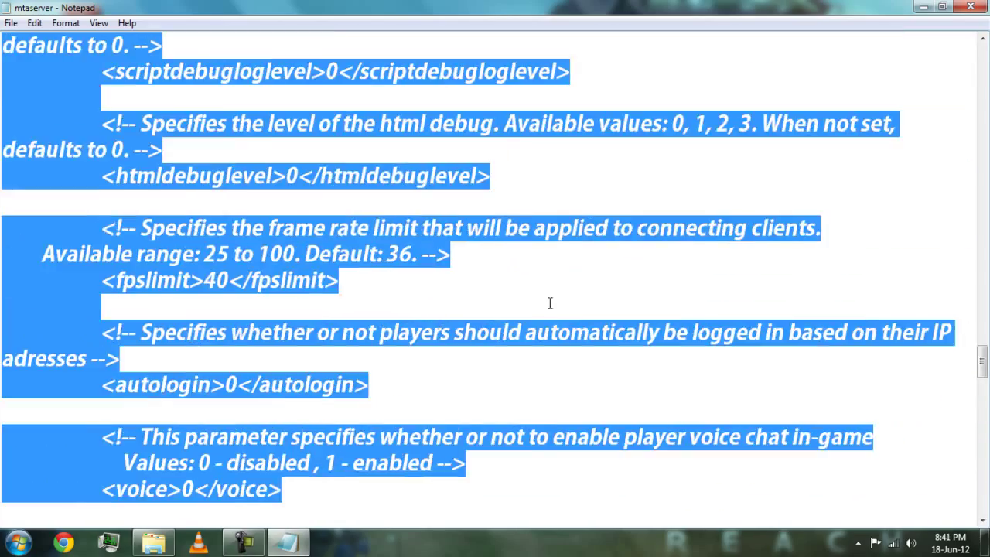
{"action": "scroll", "coordinate": [550, 302], "scroll_direction": "up", "scroll_amount": 20}
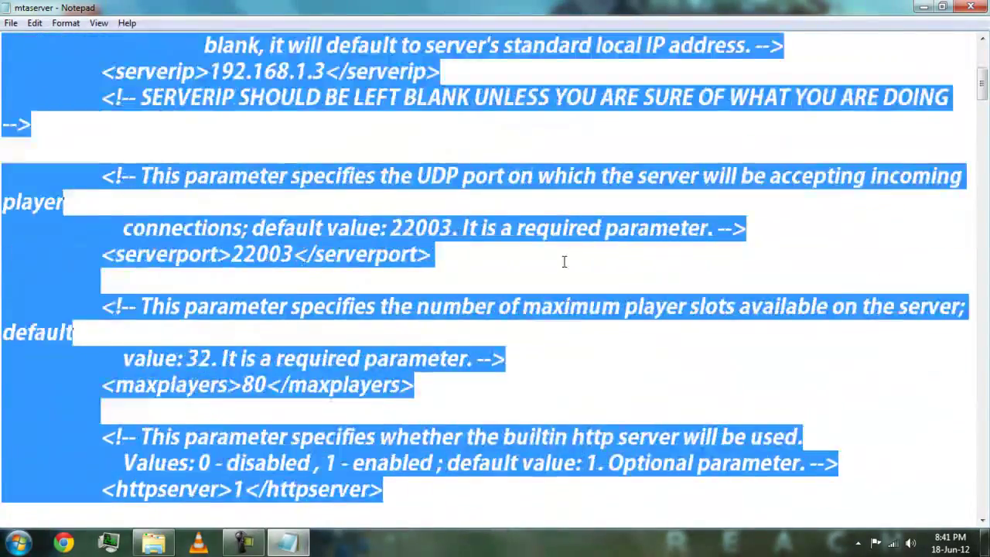
{"action": "scroll", "coordinate": [564, 261], "scroll_direction": "up", "scroll_amount": 4}
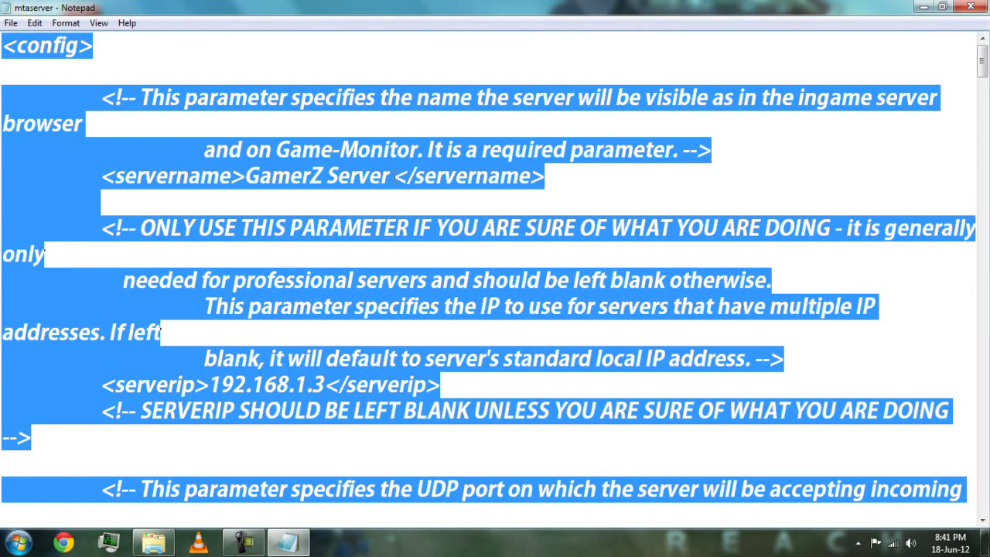
{"action": "left_click", "coordinate": [396, 176]}
{"action": "left_click_drag", "start_coordinate": [395, 176], "coordinate": [249, 176]}
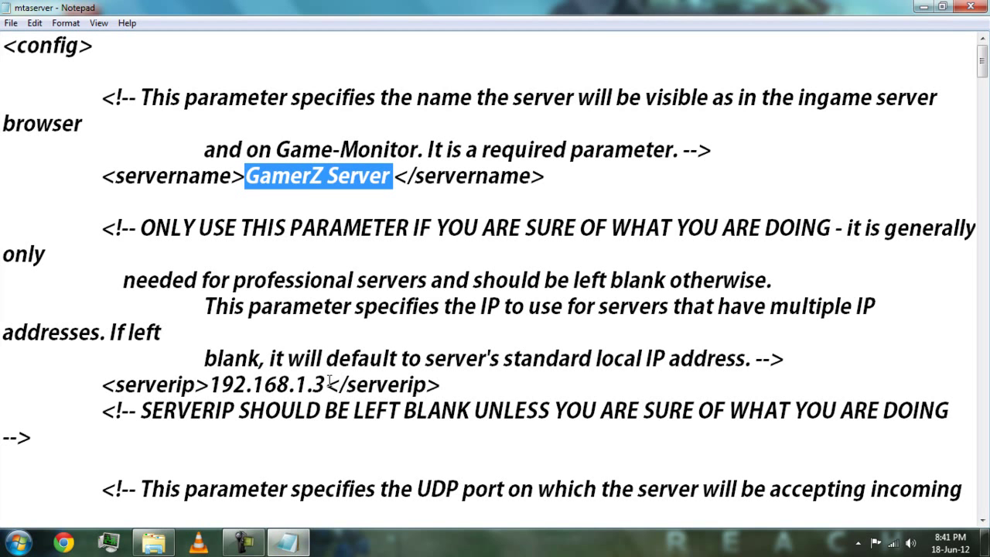
{"action": "left_click_drag", "start_coordinate": [325, 384], "coordinate": [207, 385]}
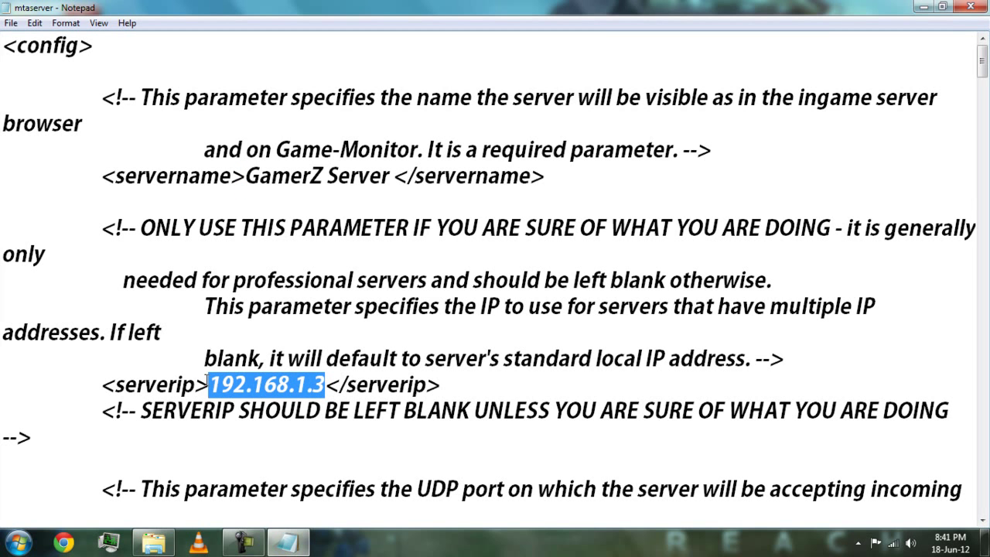
{"action": "scroll", "coordinate": [284, 263], "scroll_direction": "down", "scroll_amount": 3}
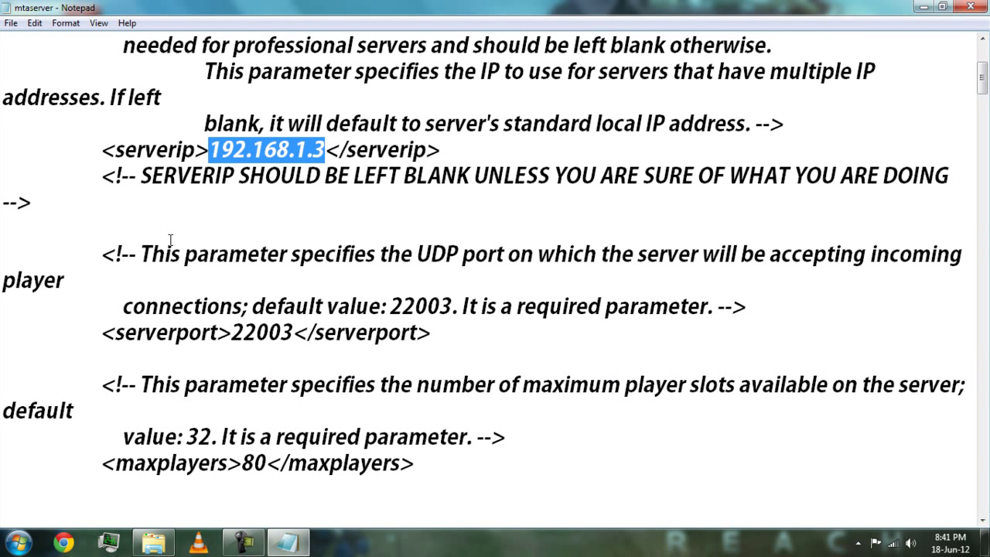
{"action": "left_click", "coordinate": [17, 541]}
{"action": "left_click", "coordinate": [518, 459]}
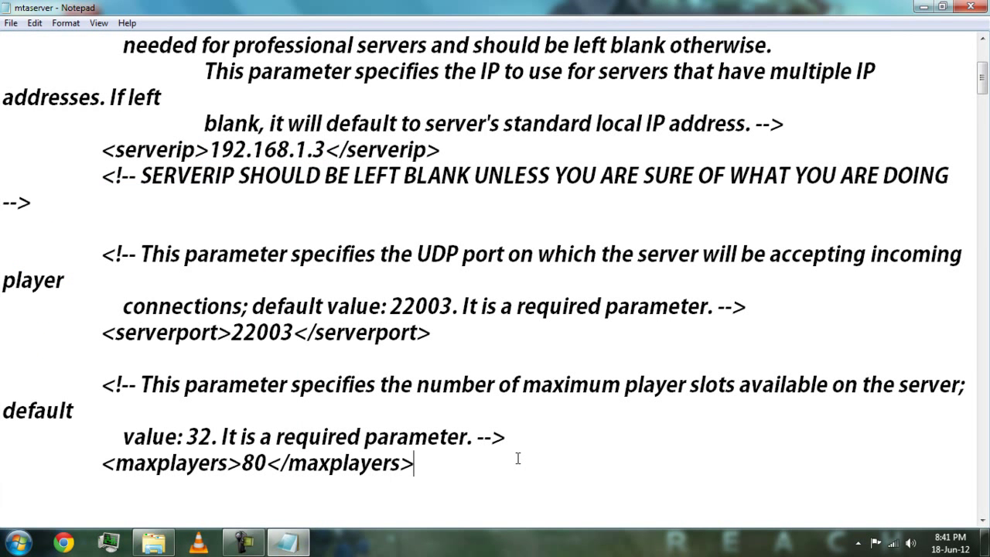
{"action": "key", "text": "super+r"}
{"action": "type", "text": "c"}
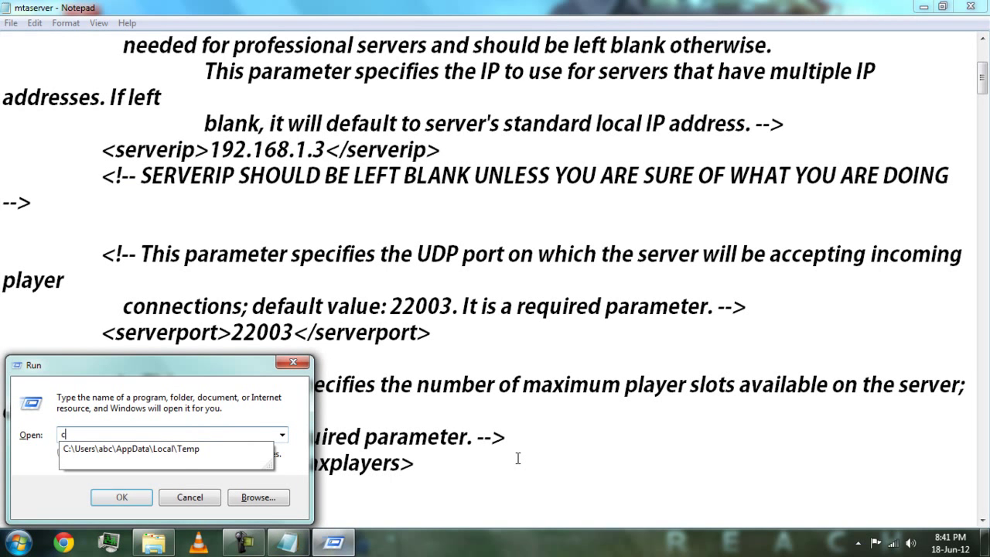
{"action": "type", "text": "md"}
{"action": "key", "text": "Return"}
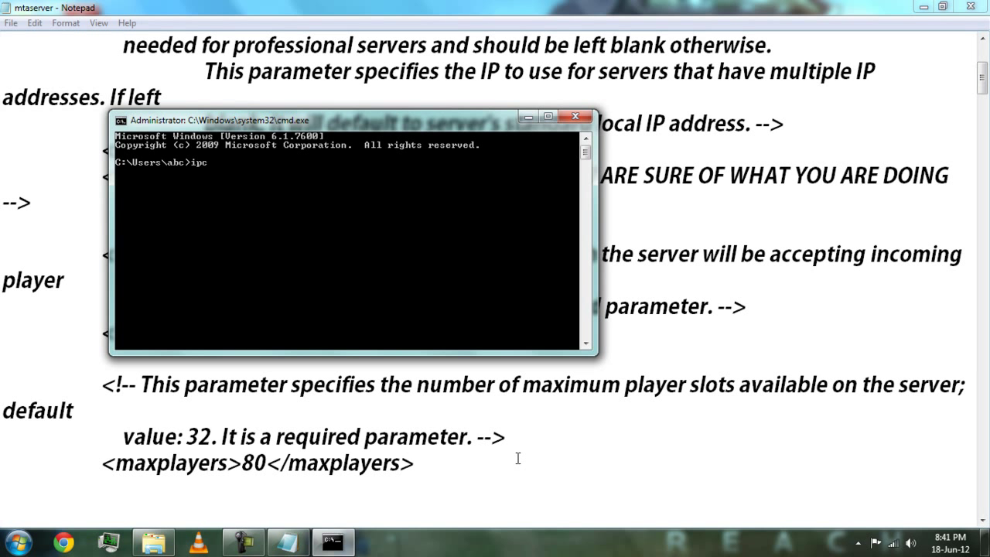
{"action": "type", "text": "ipconfig"}
{"action": "key", "text": "Return"}
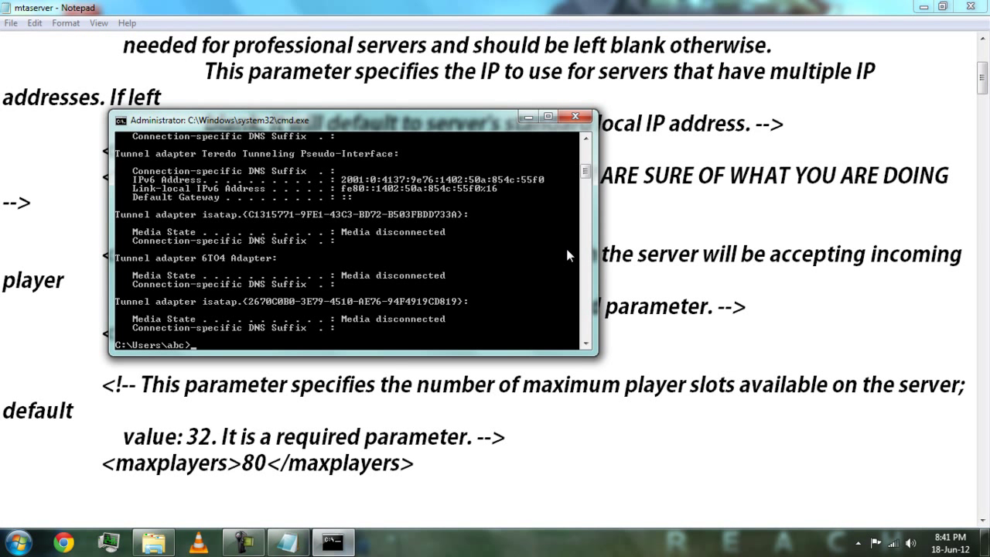
{"action": "left_click_drag", "start_coordinate": [586, 170], "coordinate": [585, 157]}
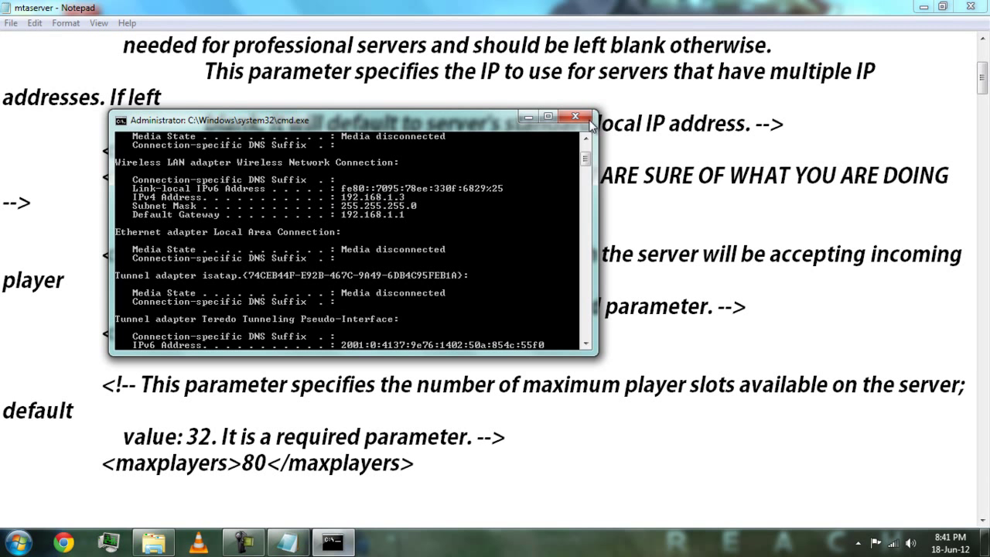
{"action": "left_click", "coordinate": [576, 116]}
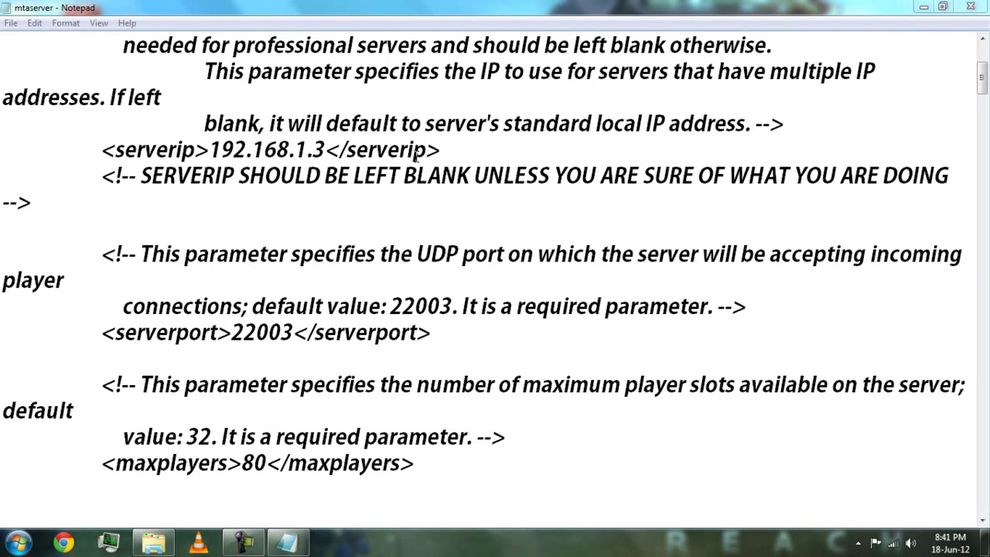
{"action": "left_click", "coordinate": [458, 150]}
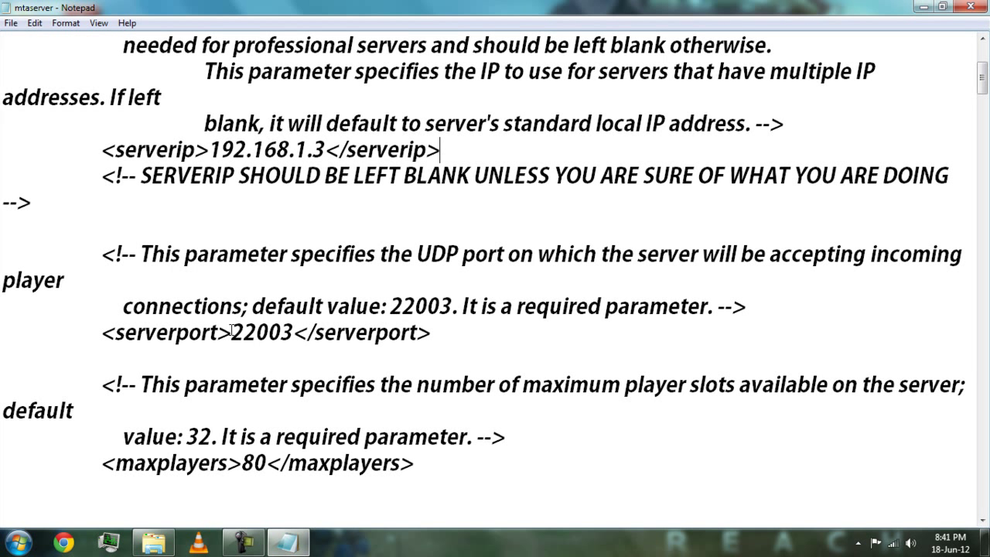
{"action": "left_click_drag", "start_coordinate": [231, 330], "coordinate": [293, 331]}
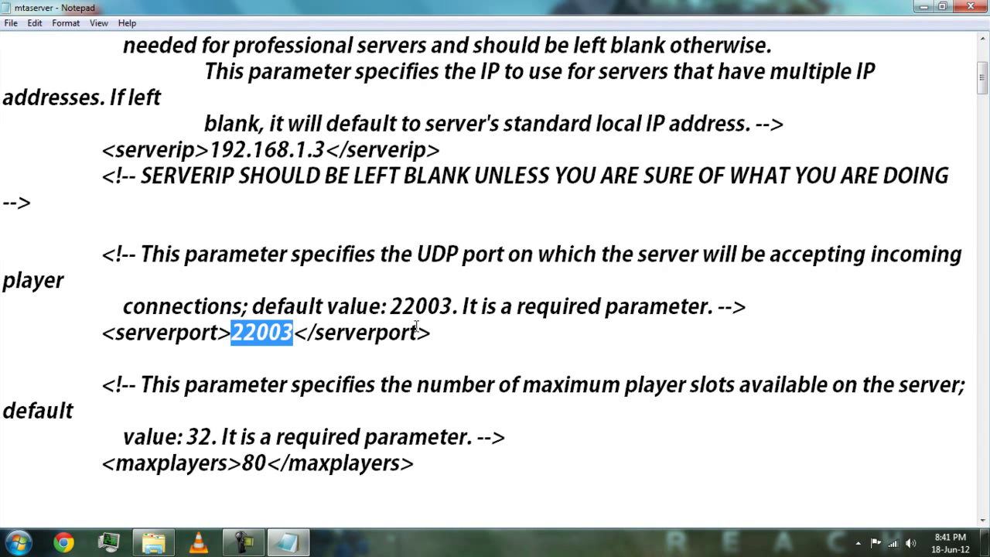
{"action": "scroll", "coordinate": [311, 325], "scroll_direction": "down", "scroll_amount": 2}
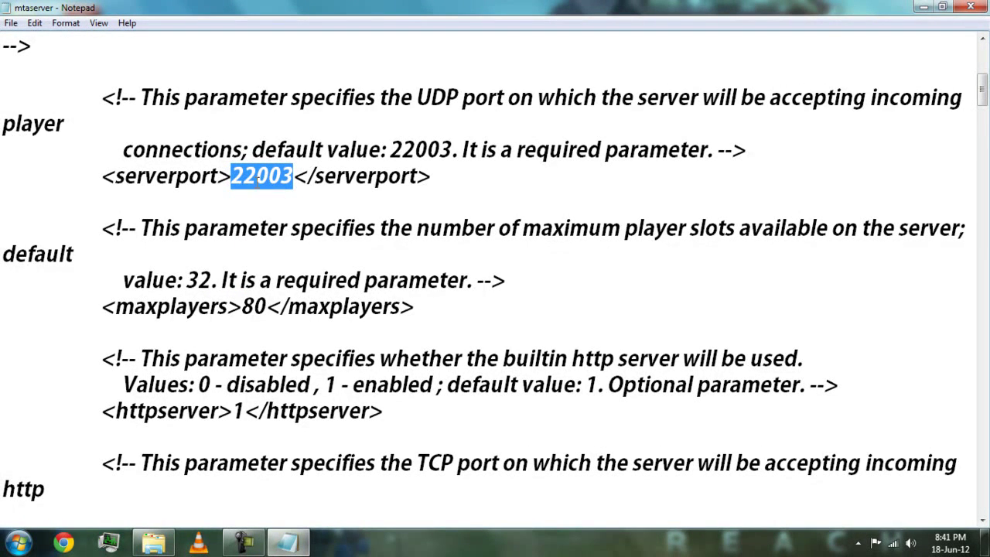
{"action": "scroll", "coordinate": [258, 177], "scroll_direction": "down", "scroll_amount": 2}
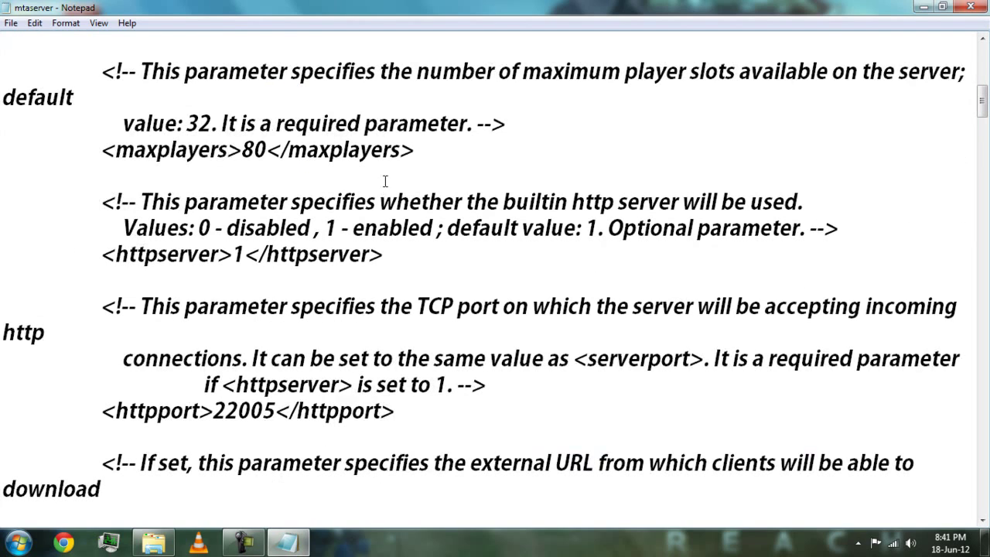
{"action": "left_click", "coordinate": [242, 150]}
{"action": "left_click_drag", "start_coordinate": [243, 150], "coordinate": [266, 150]}
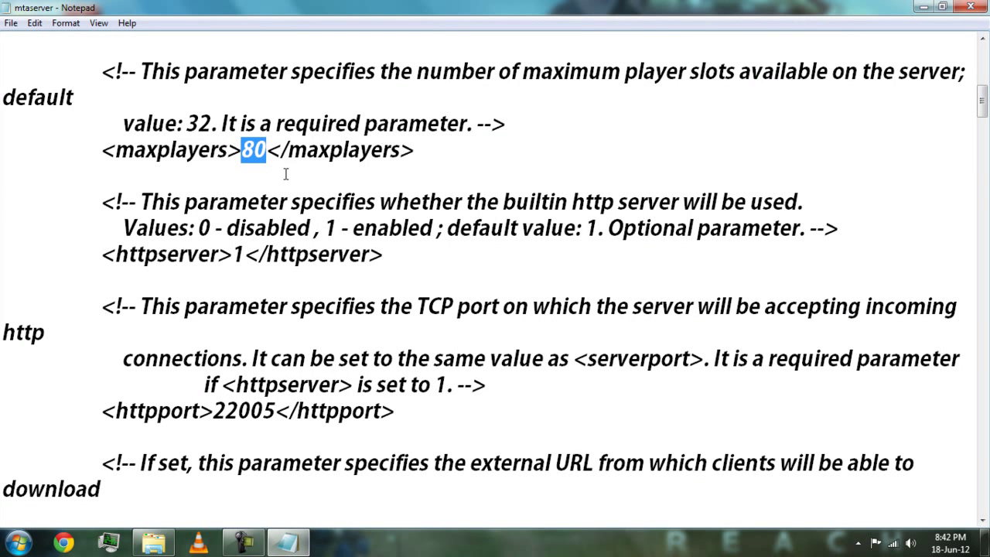
{"action": "scroll", "coordinate": [273, 232], "scroll_direction": "down", "scroll_amount": 2}
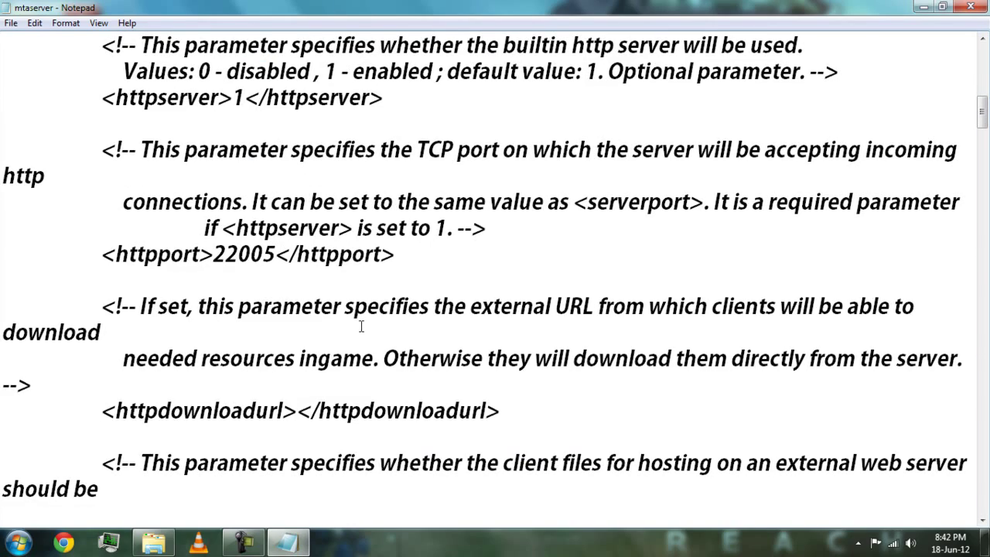
{"action": "scroll", "coordinate": [360, 325], "scroll_direction": "down", "scroll_amount": 1}
{"action": "scroll", "coordinate": [360, 325], "scroll_direction": "down", "scroll_amount": 2}
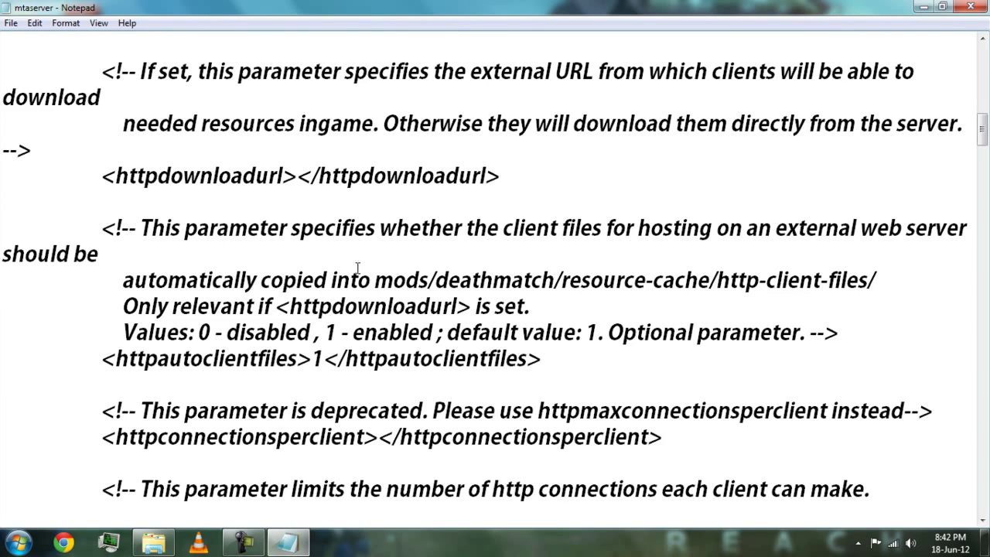
{"action": "scroll", "coordinate": [381, 292], "scroll_direction": "down", "scroll_amount": 4}
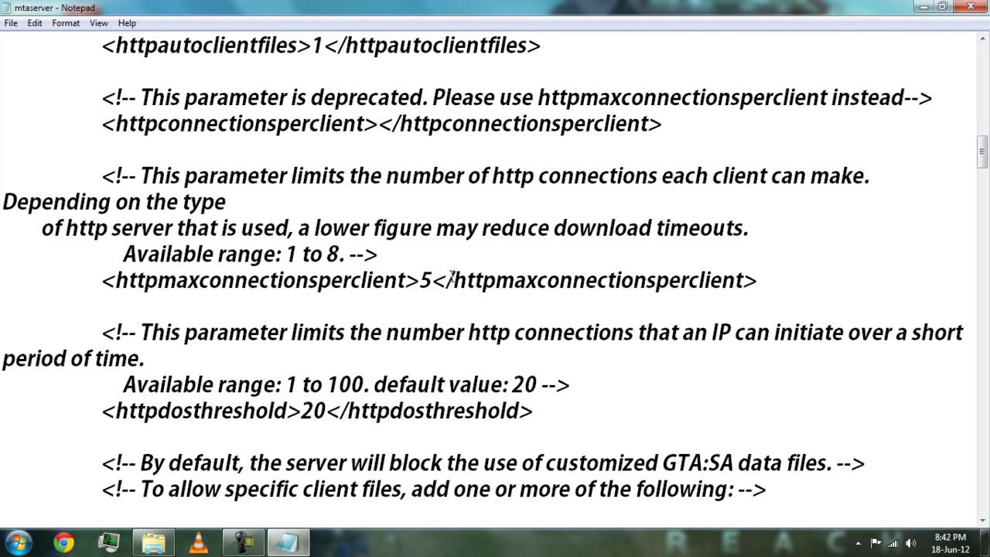
{"action": "left_click_drag", "start_coordinate": [432, 280], "coordinate": [419, 280]}
{"action": "left_click_drag", "start_coordinate": [285, 254], "coordinate": [340, 253]}
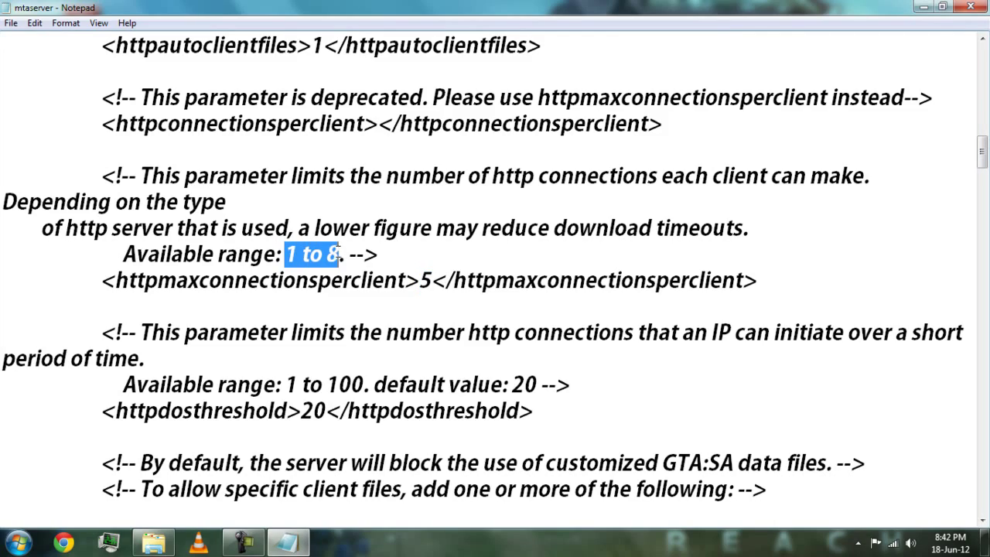
{"action": "left_click", "coordinate": [432, 280]}
{"action": "scroll", "coordinate": [432, 280], "scroll_direction": "down", "scroll_amount": 15}
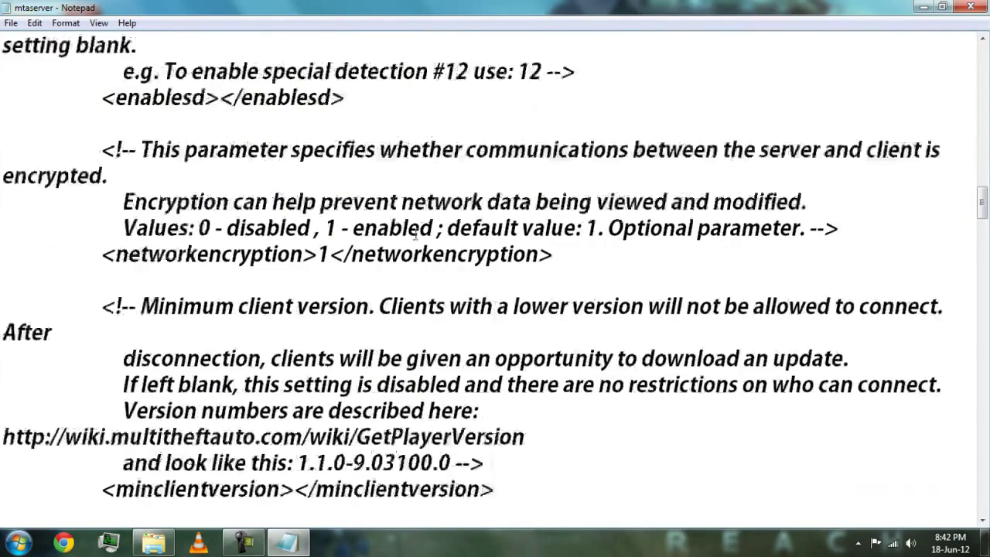
{"action": "scroll", "coordinate": [416, 234], "scroll_direction": "down", "scroll_amount": 6}
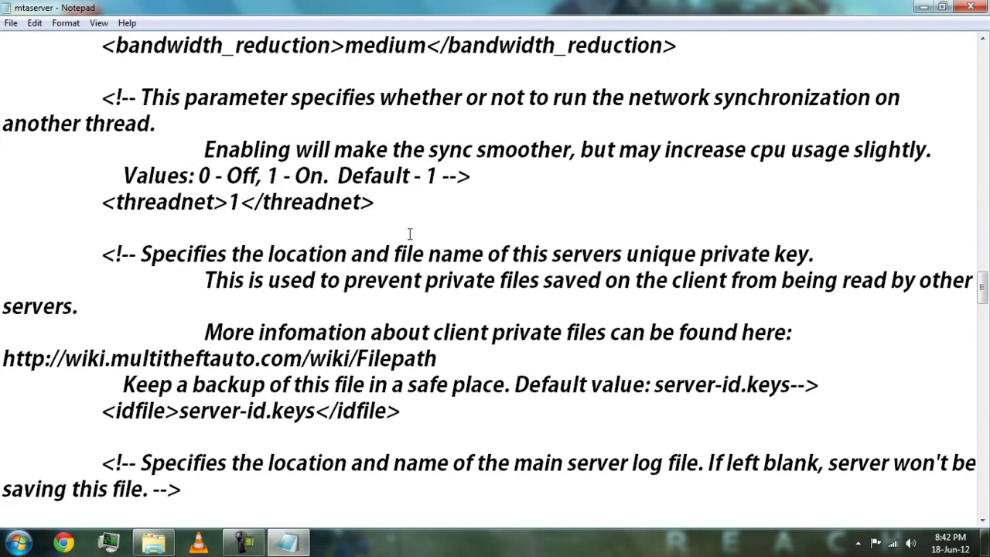
{"action": "left_click", "coordinate": [378, 202]}
Close mtaserver.conf and go up to MTA San Andreas 1.3, then into its server folder
{"action": "key", "text": "Up"}
{"action": "key", "text": "Home"}
{"action": "left_click", "coordinate": [967, 13]}
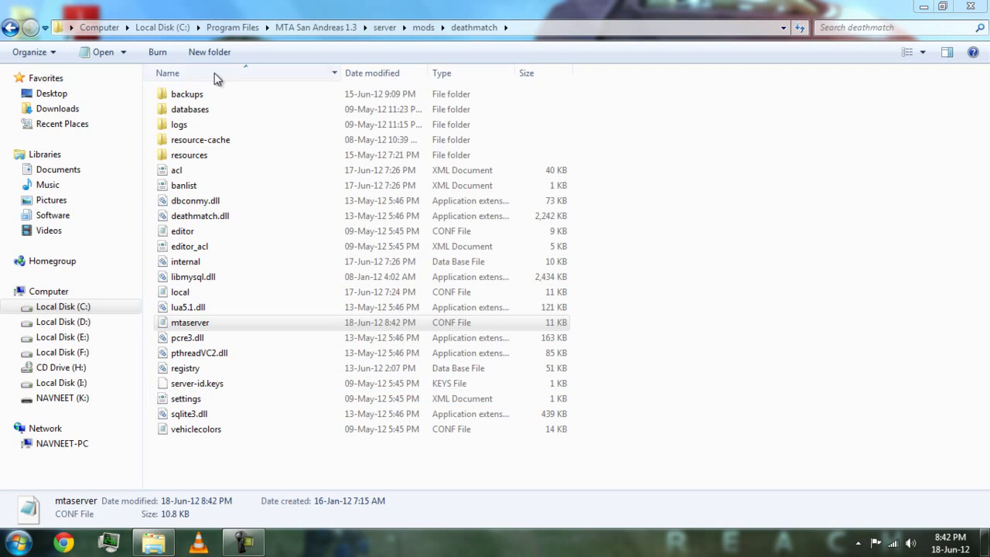
{"action": "left_click", "coordinate": [383, 28]}
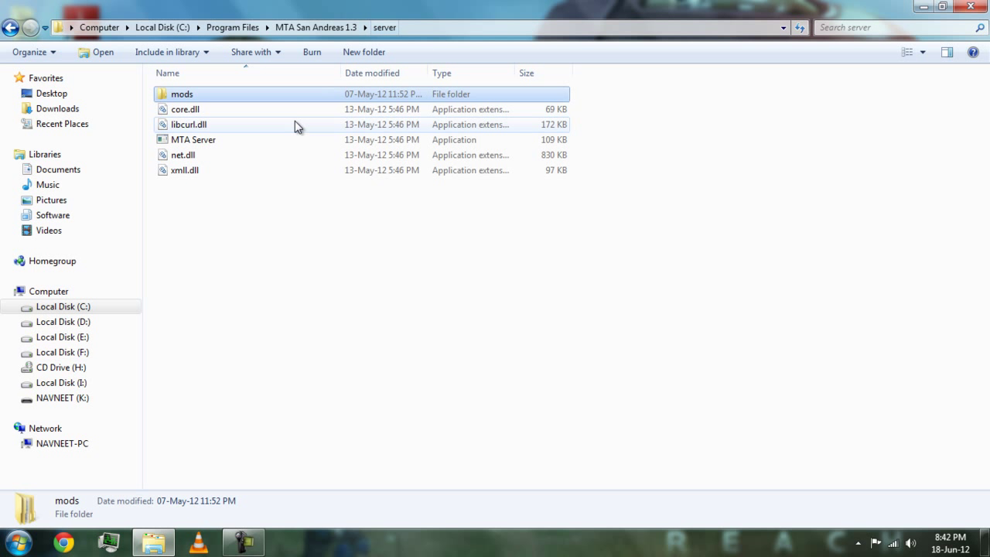
{"action": "left_click", "coordinate": [314, 28]}
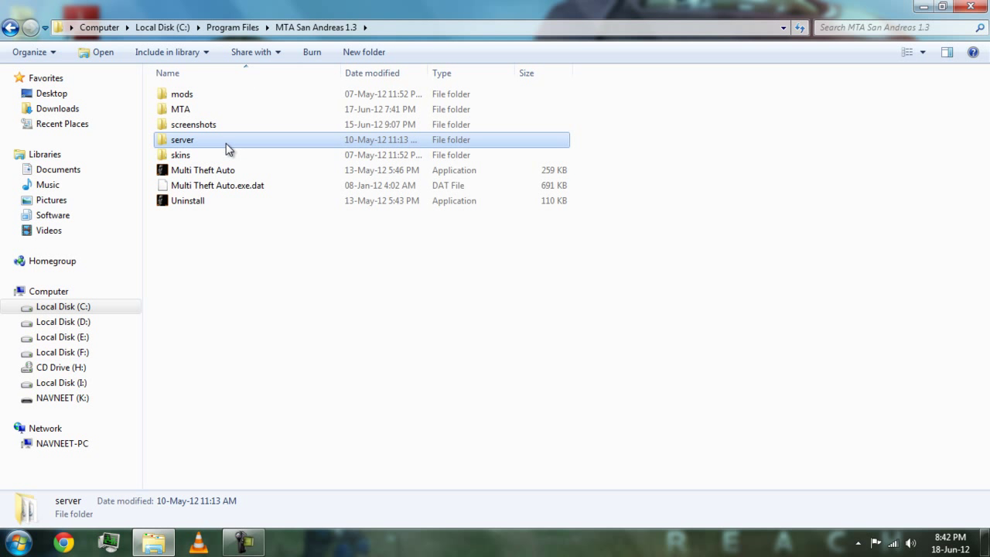
{"action": "double_click", "coordinate": [212, 141]}
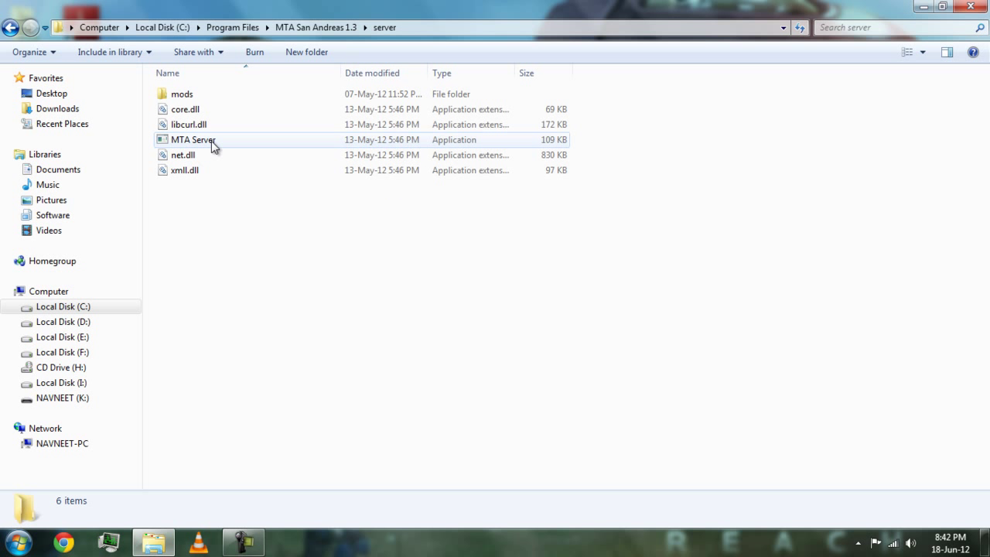
Run MTA Server.exe to show GamerZ Server on port 22003, then minimize it and close Explorer
{"action": "double_click", "coordinate": [211, 141]}
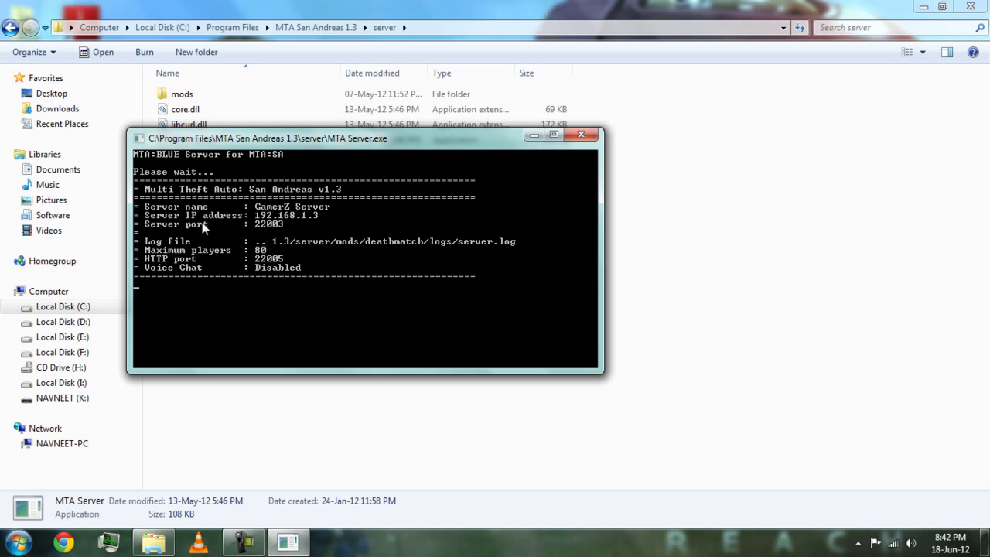
{"action": "left_click", "coordinate": [532, 138]}
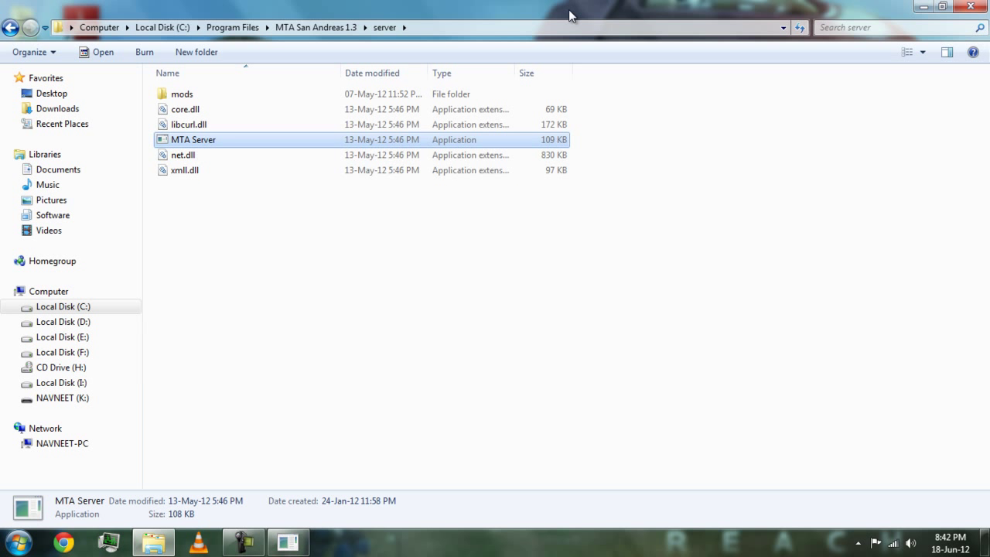
{"action": "left_click", "coordinate": [971, 6]}
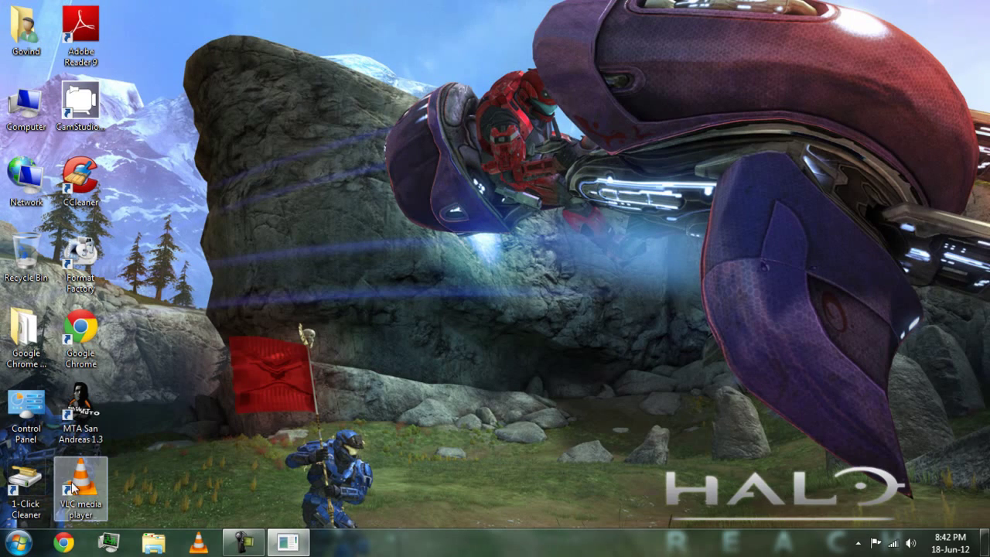
{"action": "double_click", "coordinate": [80, 409]}
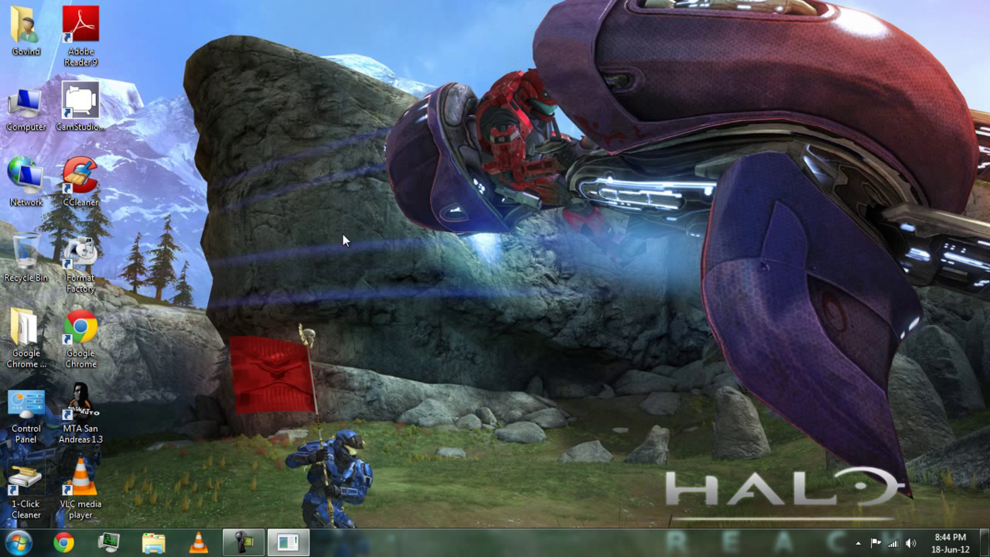
{"action": "left_click_drag", "start_coordinate": [293, 4], "coordinate": [989, 458]}
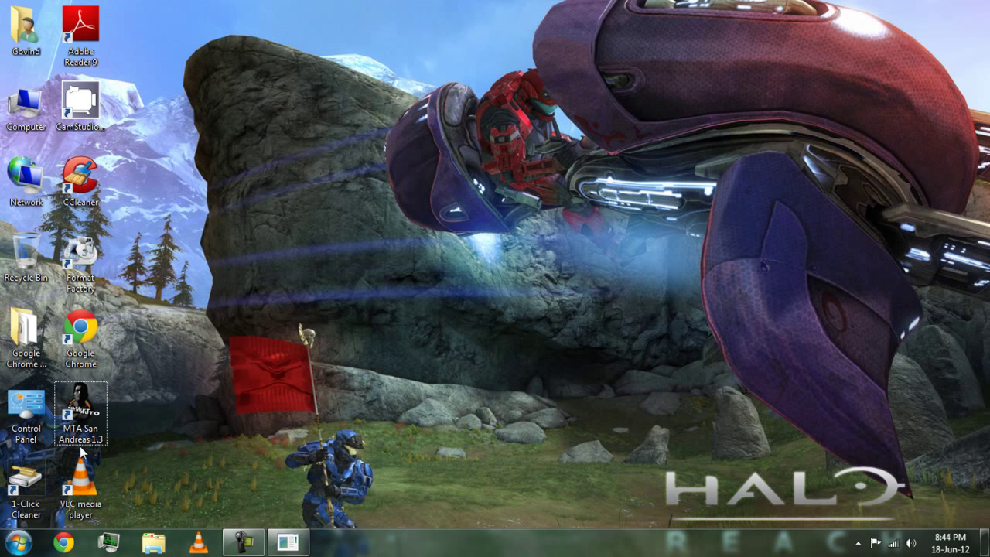
Check the public IP via the CheckIP bookmark in Chrome, then close Chrome
{"action": "left_click", "coordinate": [82, 536]}
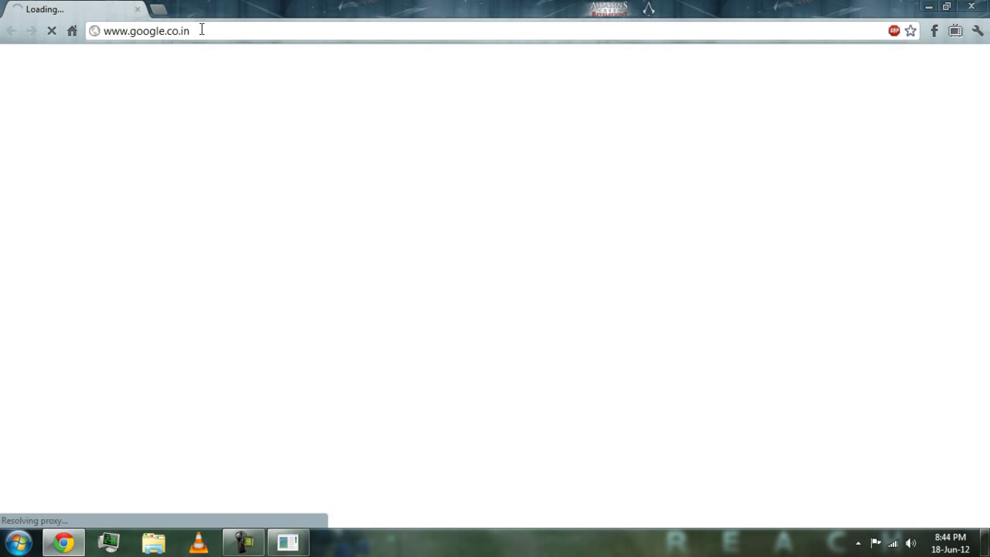
{"action": "left_click", "coordinate": [201, 29]}
{"action": "left_click", "coordinate": [158, 10]}
{"action": "left_click", "coordinate": [137, 10]}
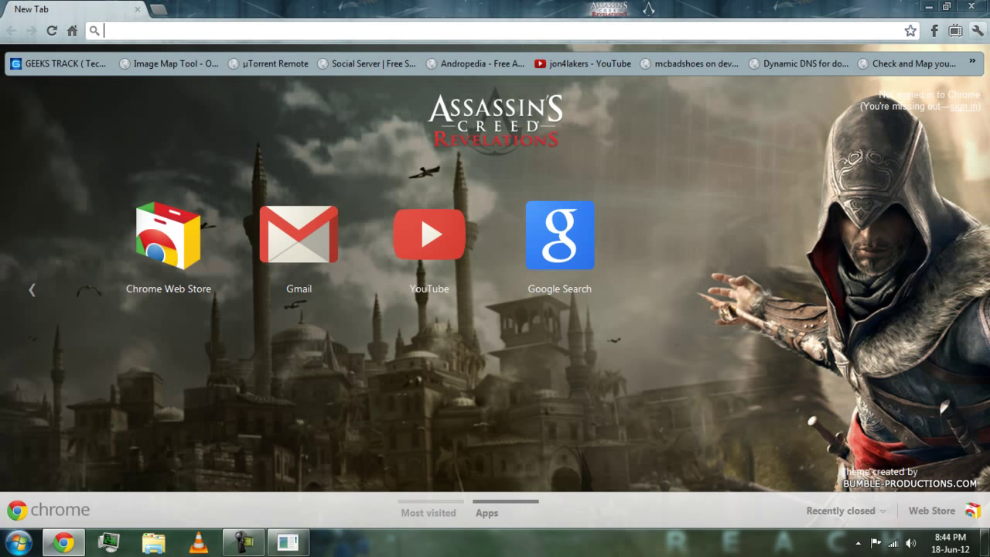
{"action": "left_click", "coordinate": [924, 68]}
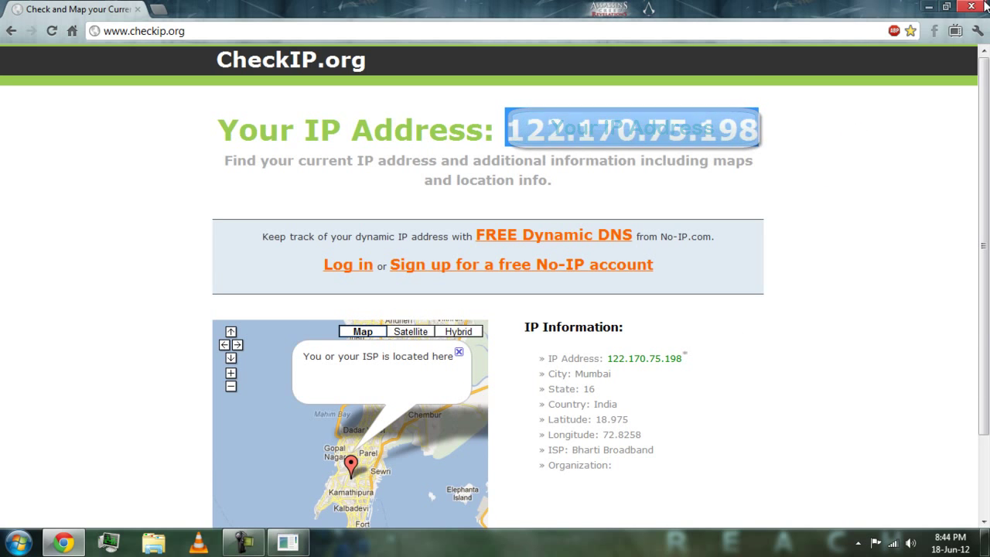
{"action": "key", "text": "alt+F4"}
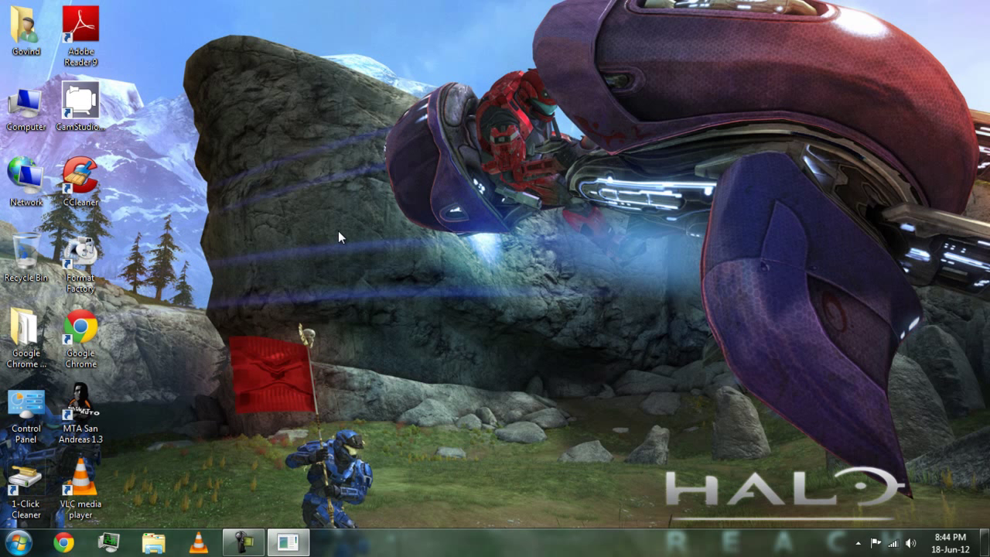
Search the Start menu for 'notepad' and launch a new Untitled Notepad window
{"action": "left_click", "coordinate": [17, 543]}
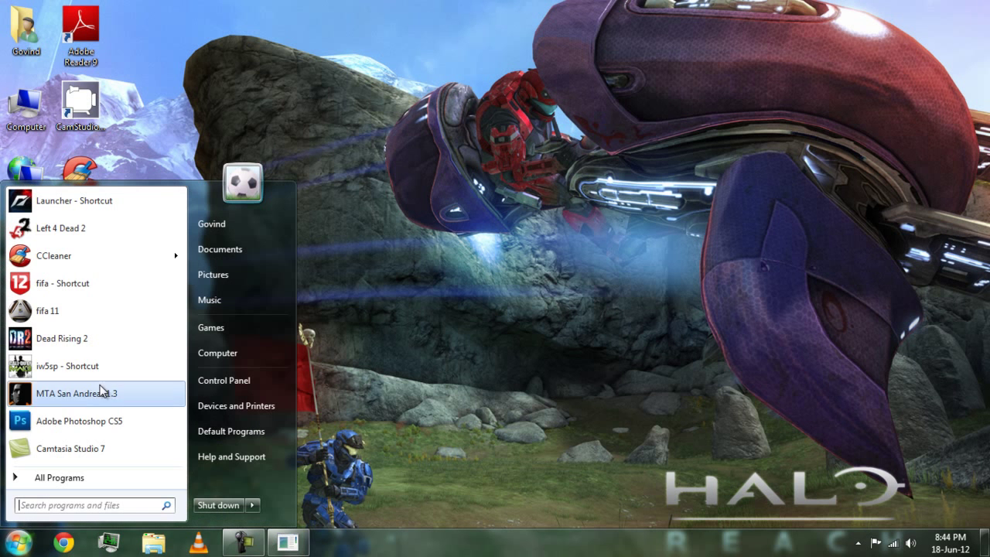
{"action": "left_click", "coordinate": [125, 469]}
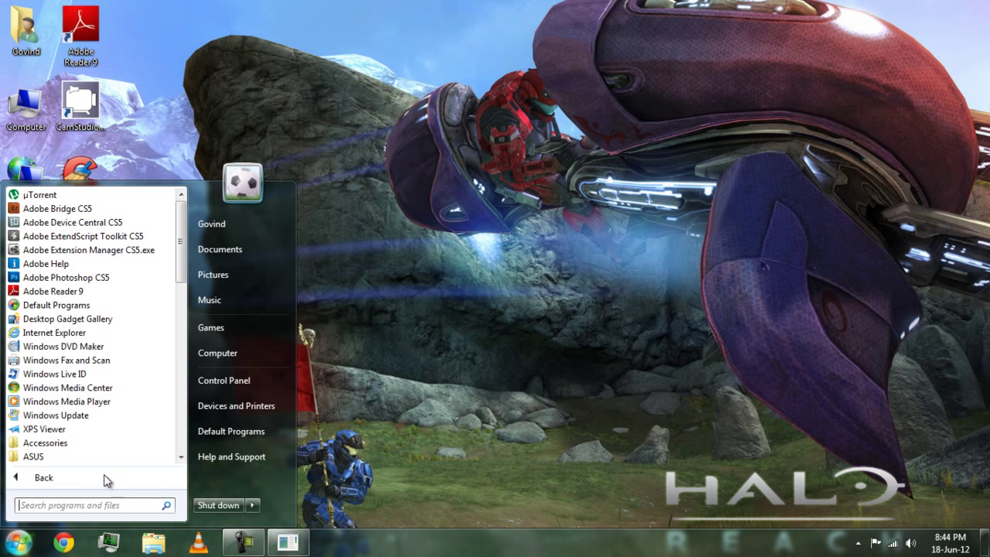
{"action": "scroll", "coordinate": [127, 230], "scroll_direction": "down", "scroll_amount": 7}
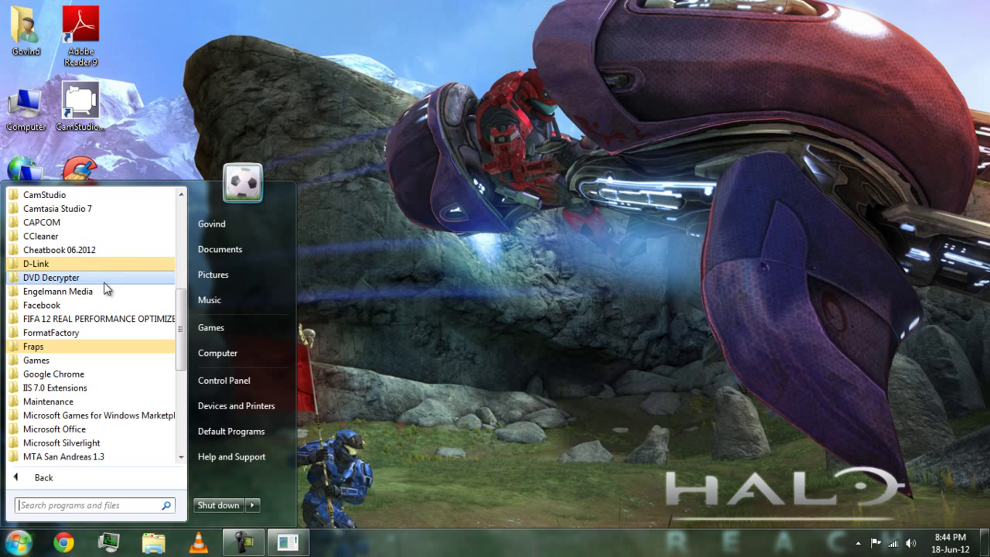
{"action": "scroll", "coordinate": [90, 320], "scroll_direction": "down", "scroll_amount": 3}
{"action": "left_click", "coordinate": [63, 505]}
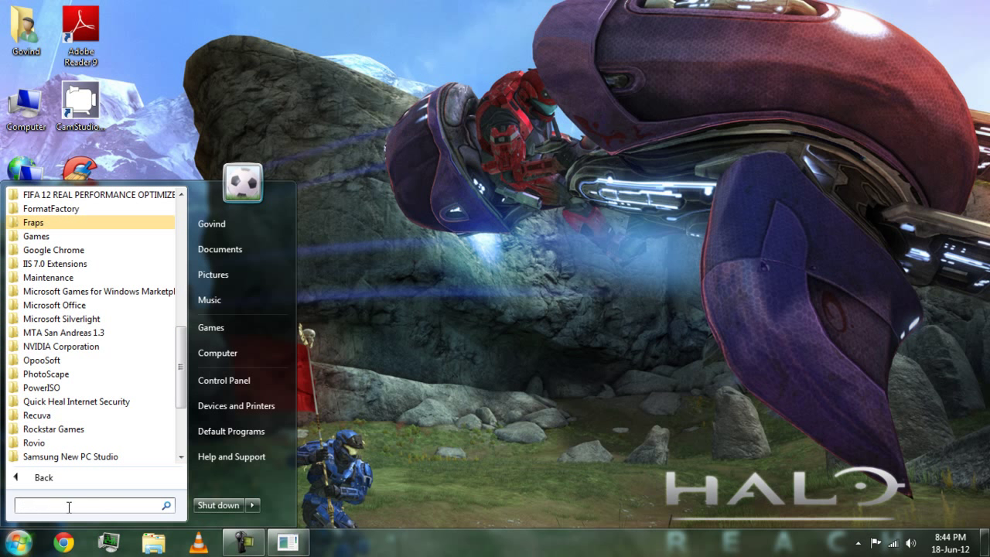
{"action": "type", "text": "notepad"}
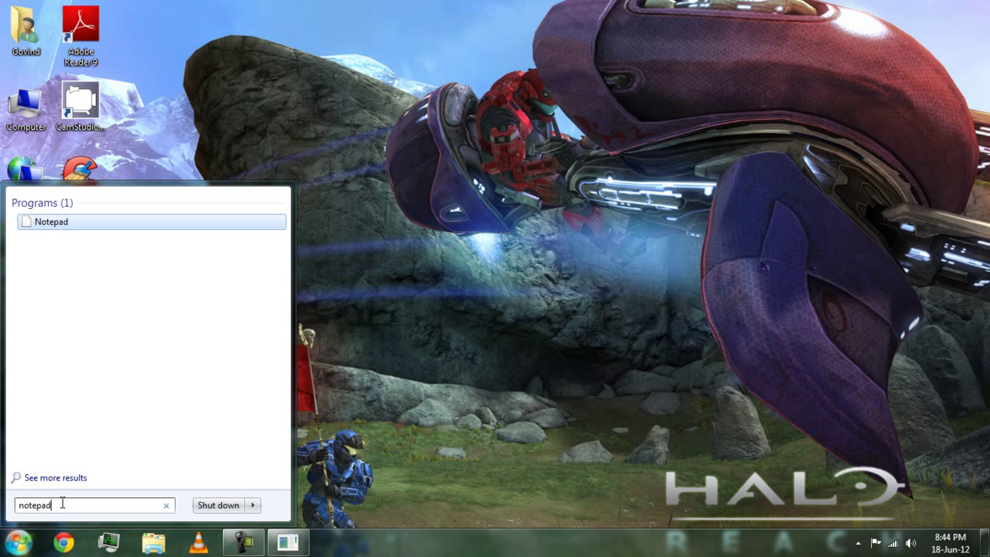
{"action": "left_click", "coordinate": [42, 225]}
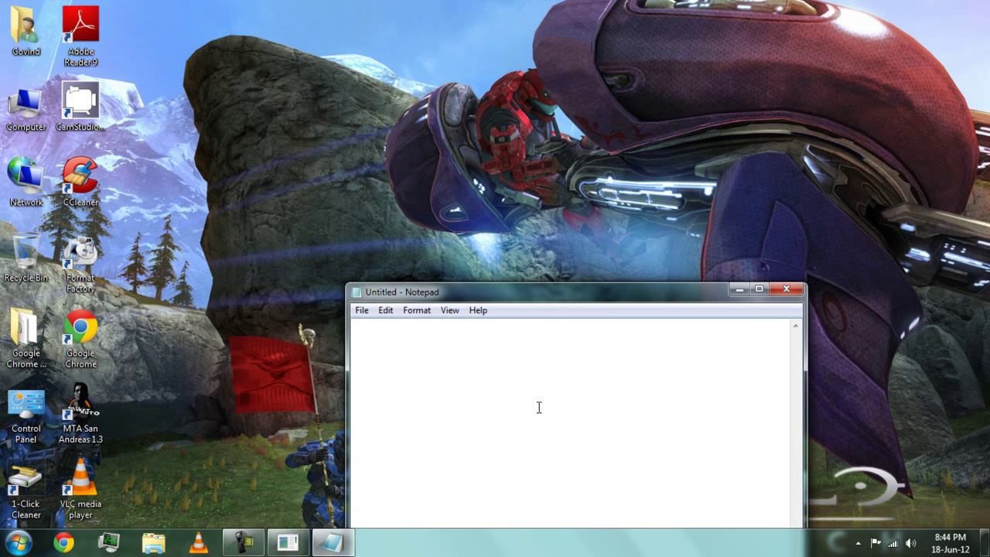
Type 'now' and 'type', erase them, then type 'incl MTSA' into the new note
{"action": "type", "text": "incl MTSA"}
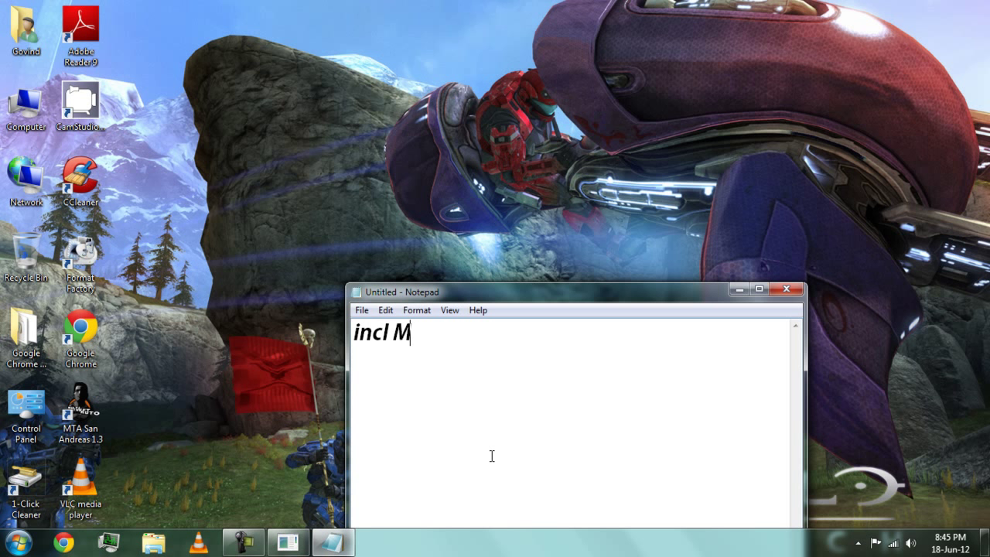